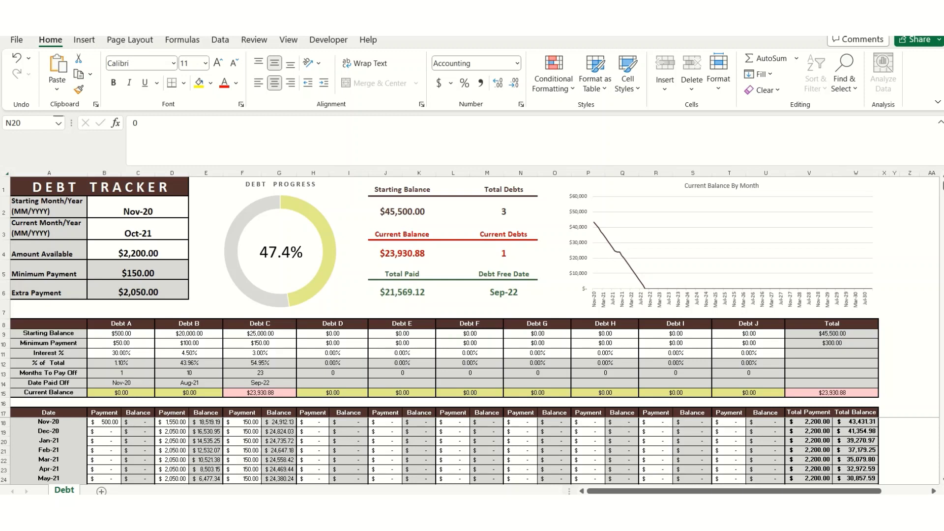
Protect the Debt sheet via Review > Protect Sheet, keeping the default options
click(253, 41)
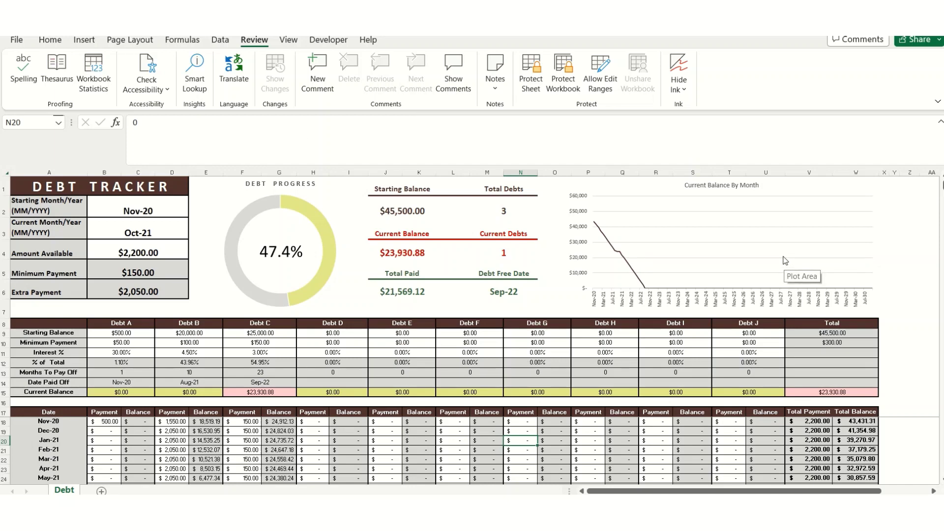
click(532, 70)
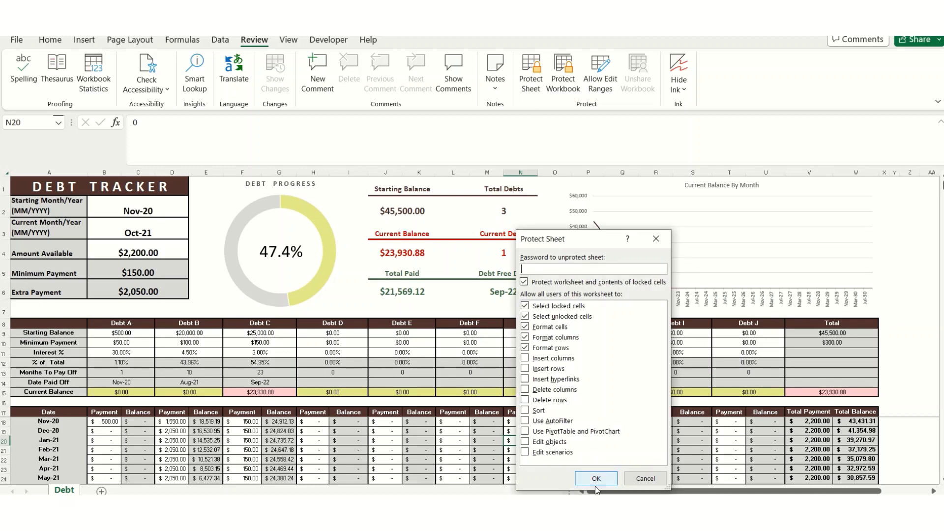
click(596, 479)
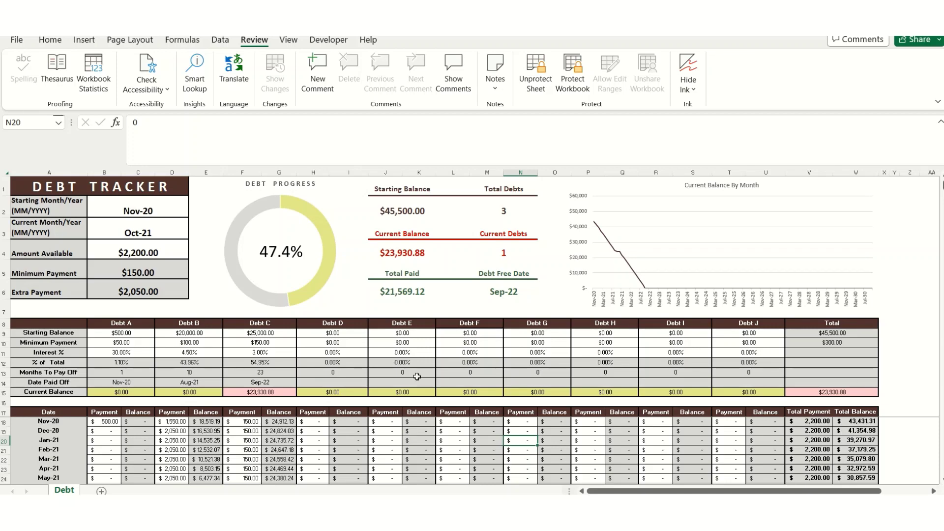
scroll(399, 398, down, 2)
scroll(399, 398, down, 2)
scroll(383, 409, down, 2)
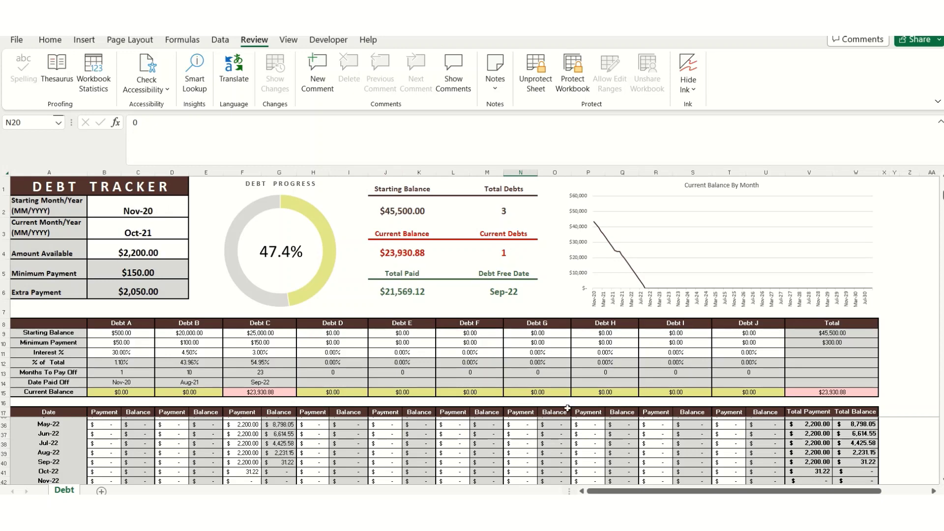
scroll(568, 409, down, 2)
scroll(577, 440, down, 2)
scroll(576, 440, down, 2)
scroll(574, 435, down, 2)
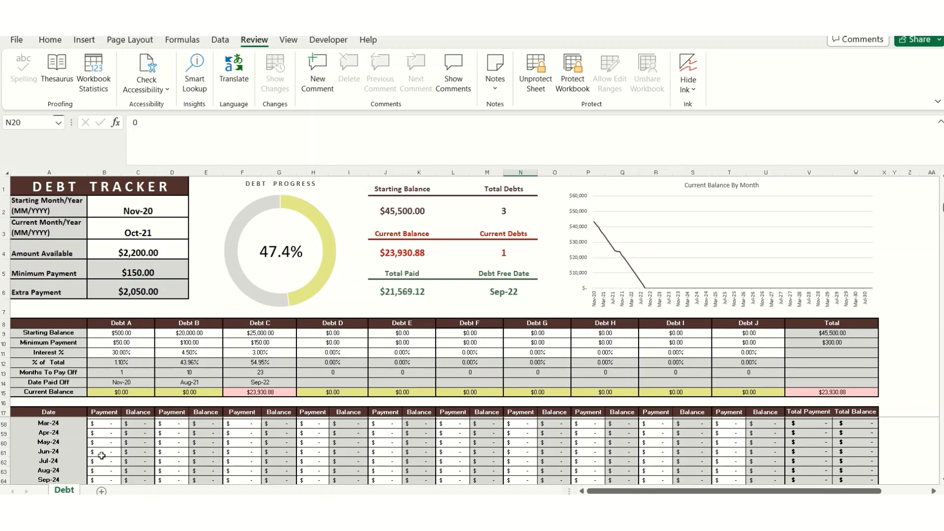
scroll(588, 452, down, 2)
scroll(588, 452, up, 6)
scroll(587, 450, up, 6)
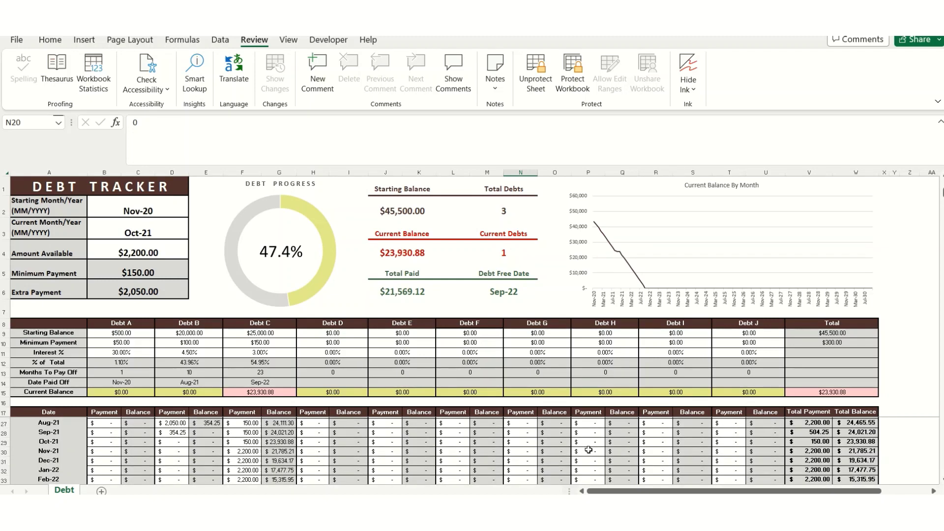
scroll(588, 449, up, 3)
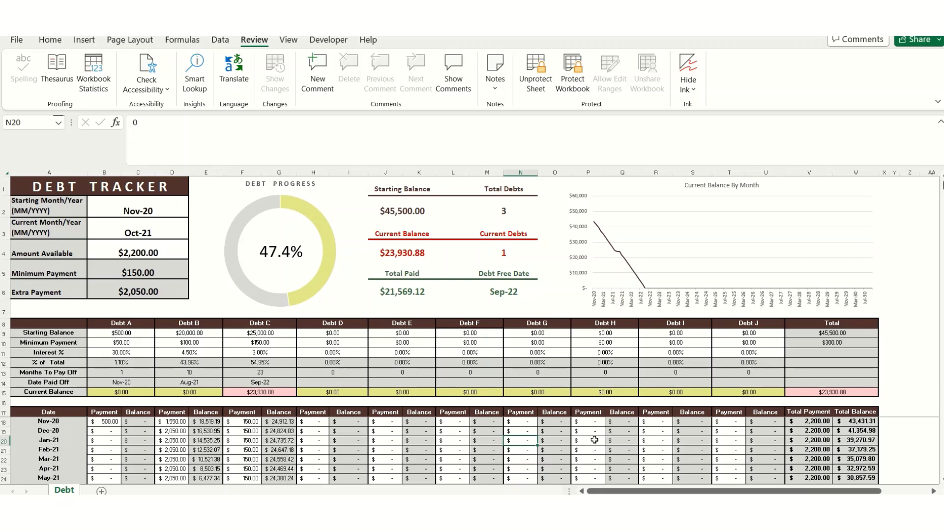
Check the View tab's Freeze Panes options, leaving them unchanged
click(289, 40)
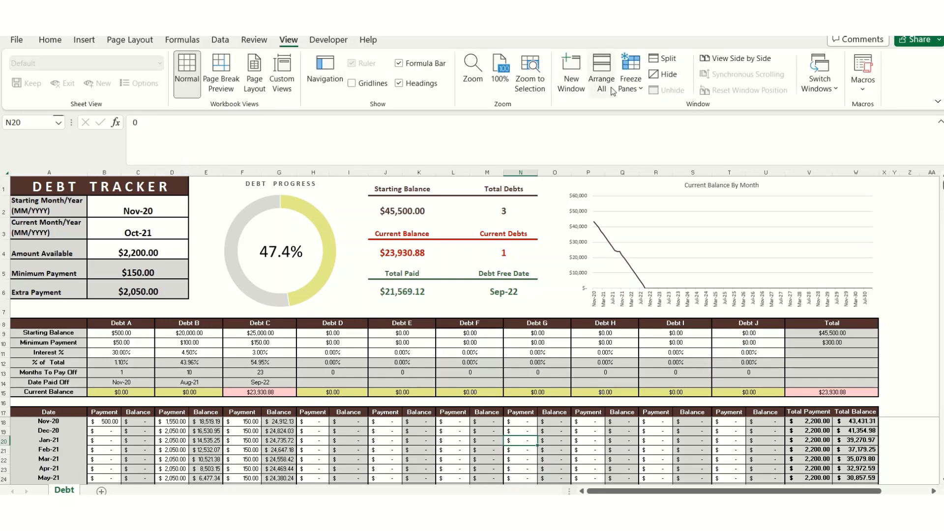
click(638, 89)
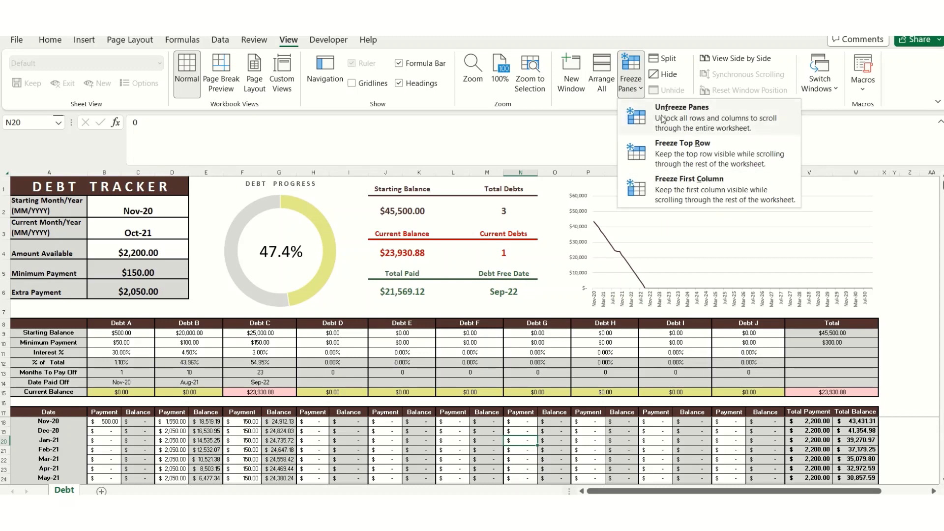
click(561, 50)
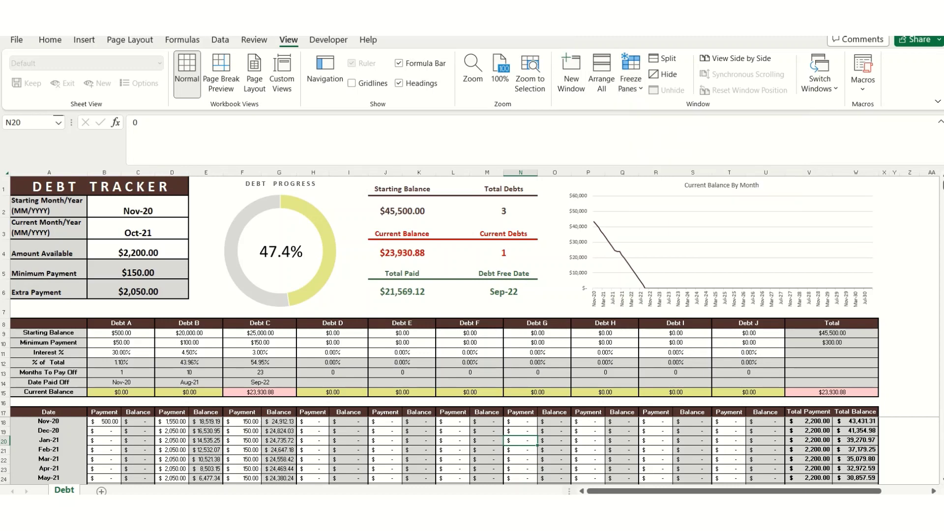
Select empty cell Z6 and check the Zoom dialog without changing magnification
click(901, 288)
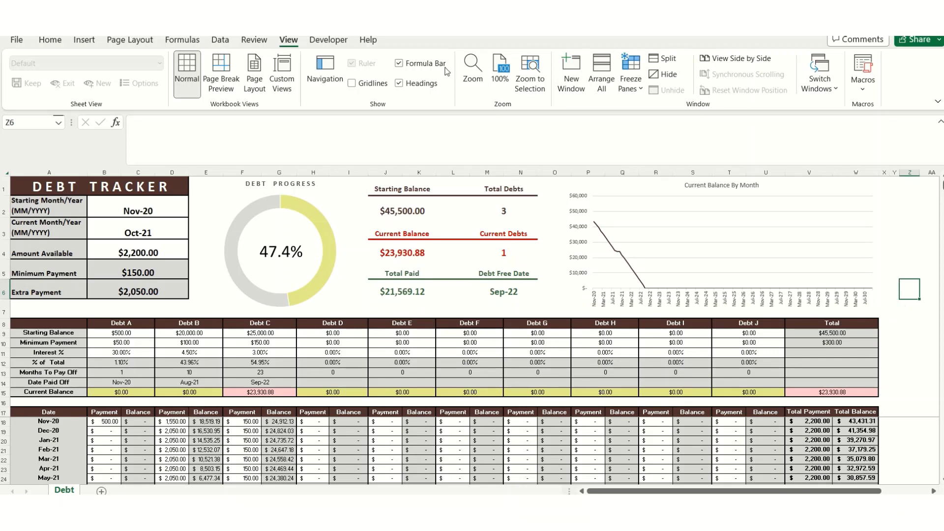
click(477, 85)
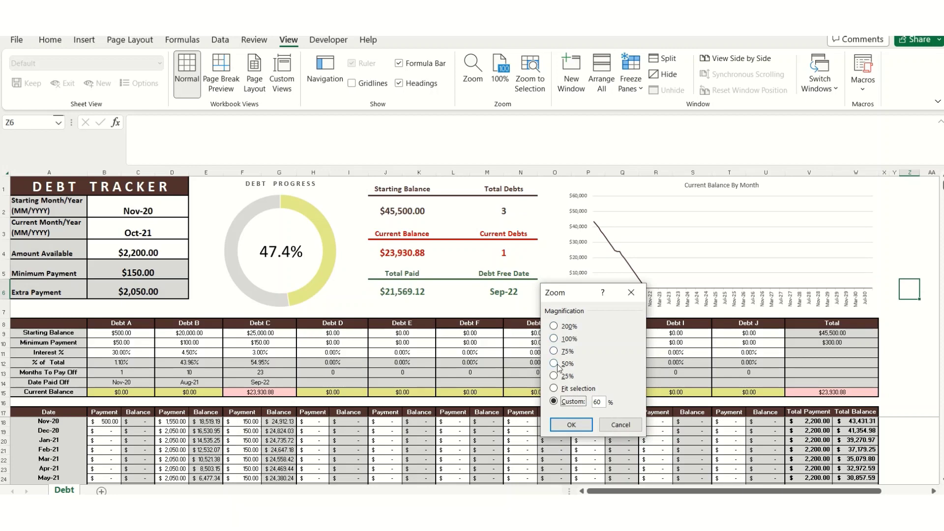
click(619, 428)
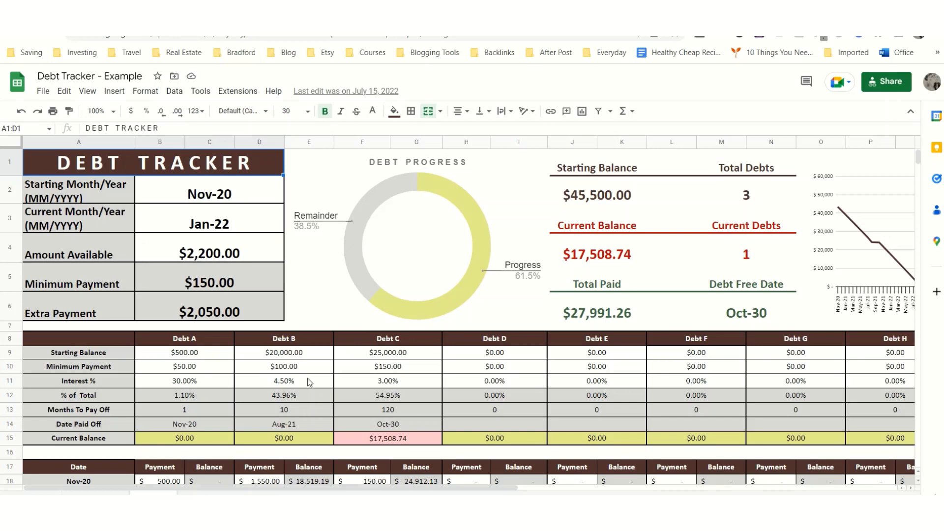
scroll(302, 377, down, 2)
scroll(302, 377, down, 2)
scroll(307, 399, down, 2)
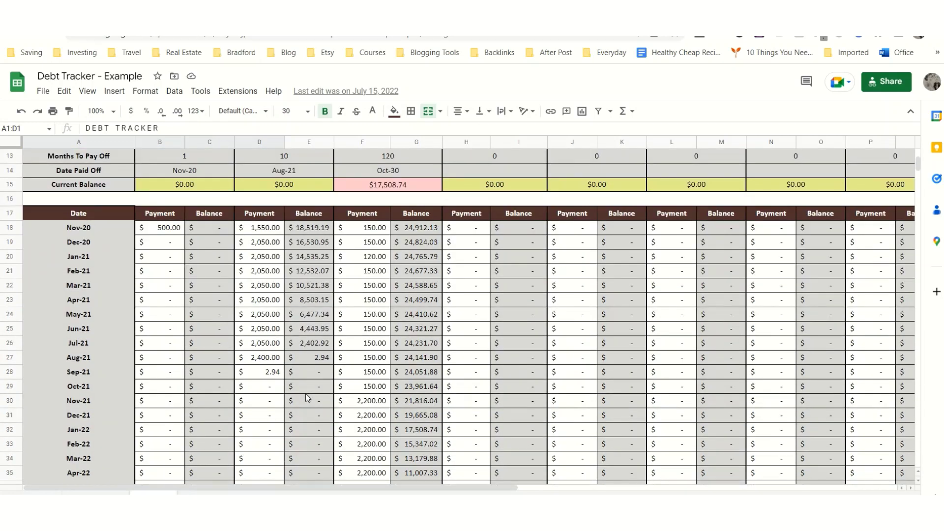
scroll(259, 323, up, 3)
scroll(249, 290, up, 2)
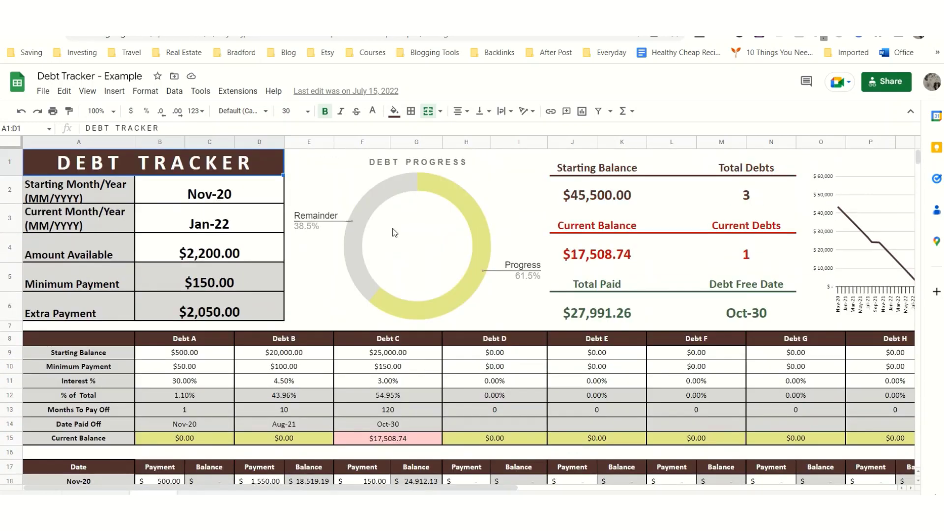
click(358, 190)
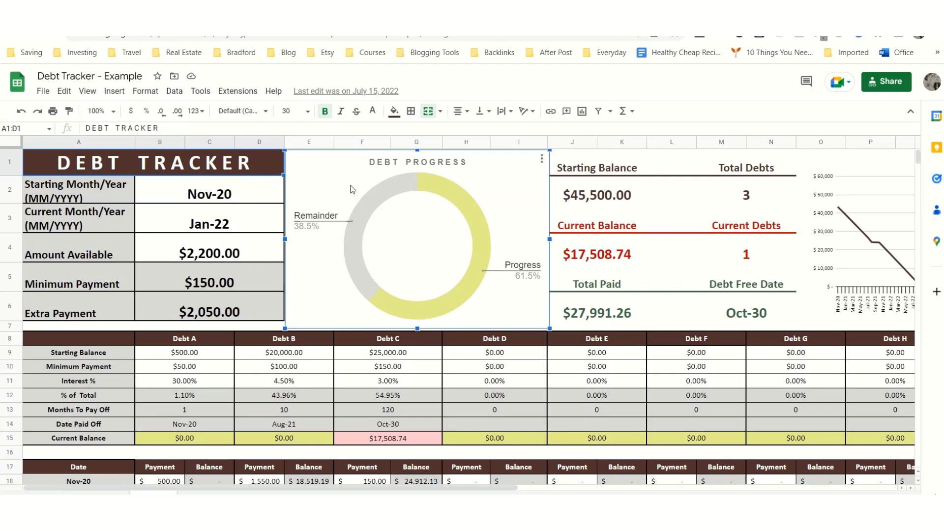
click(45, 195)
double_click(45, 193)
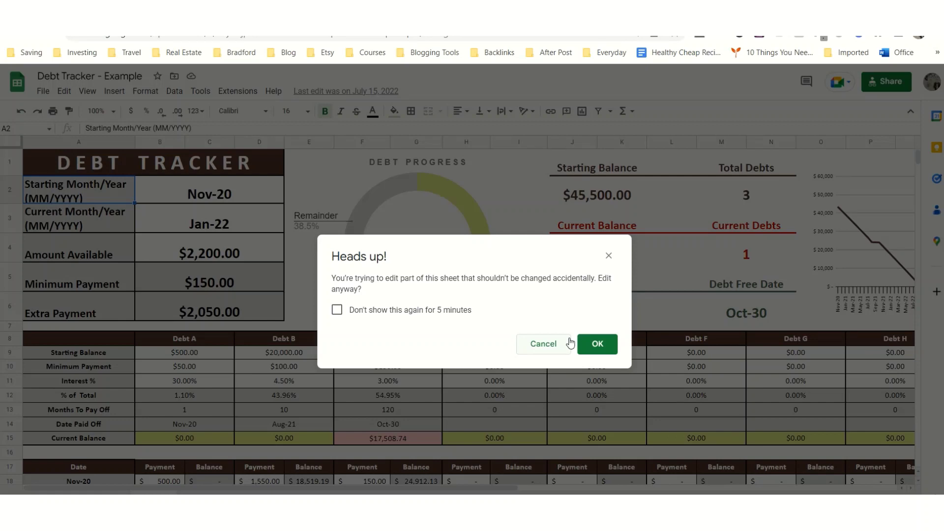
click(543, 344)
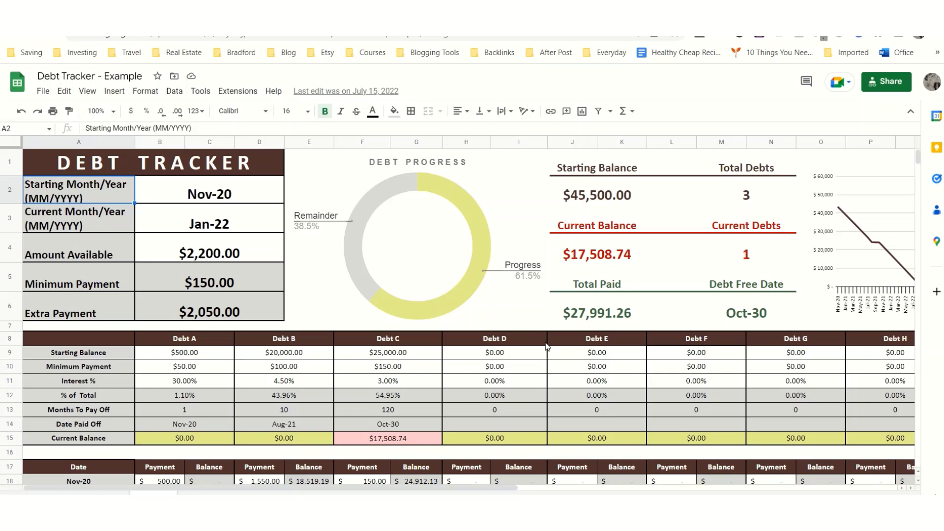
Select Debt A's $500.00 starting balance in B9 and zoom the sheet to 75%
click(183, 353)
scroll(283, 362, down, 3)
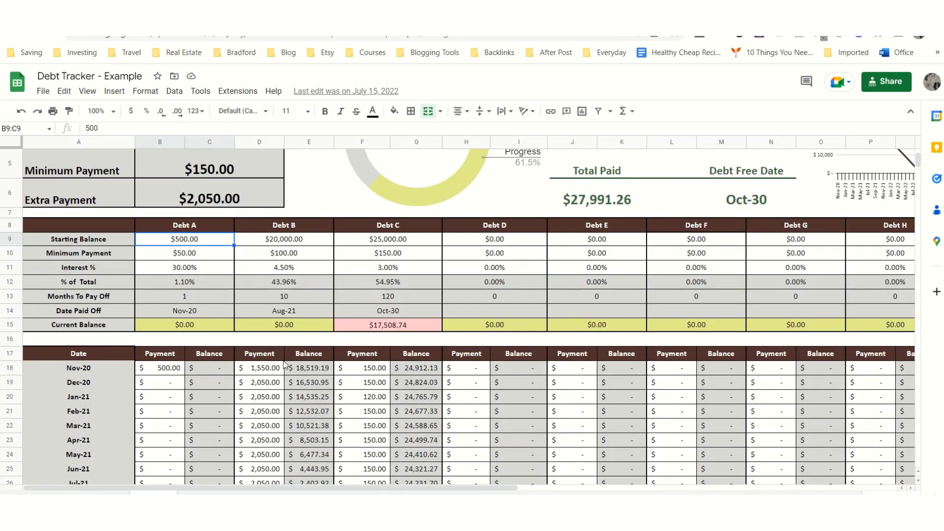
scroll(285, 365, down, 2)
scroll(285, 366, down, 2)
scroll(286, 364, down, 2)
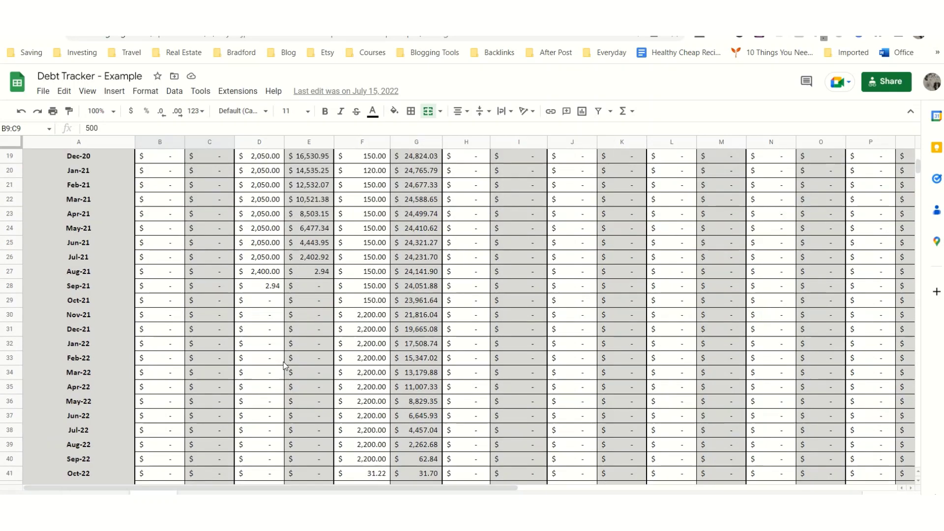
scroll(286, 365, up, 1)
scroll(285, 365, up, 5)
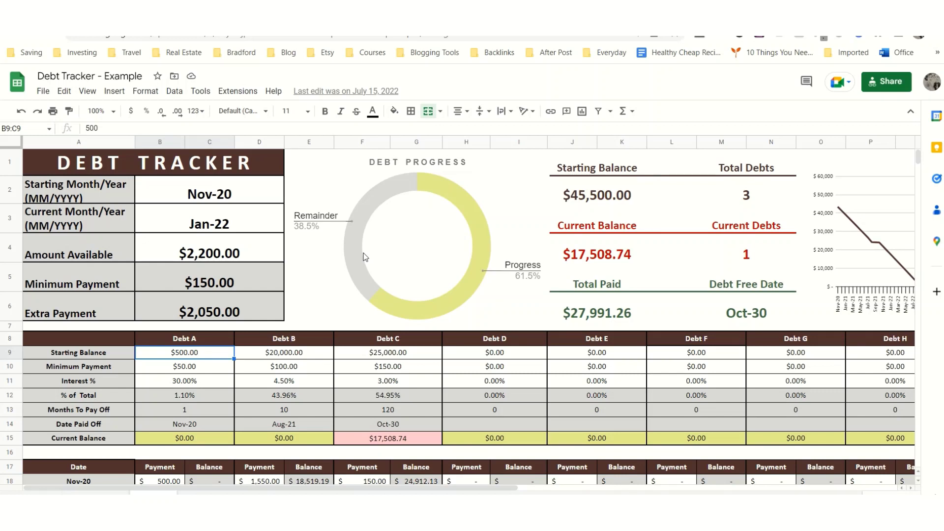
click(111, 112)
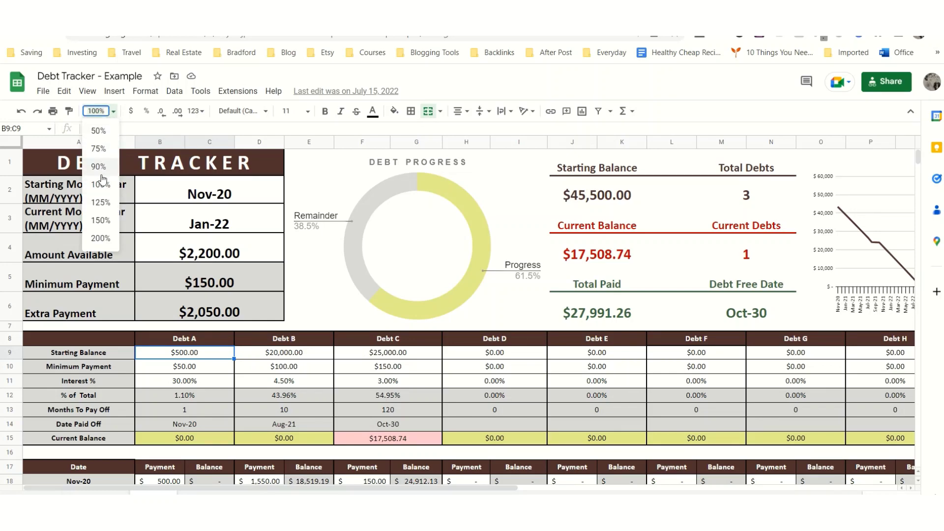
click(98, 149)
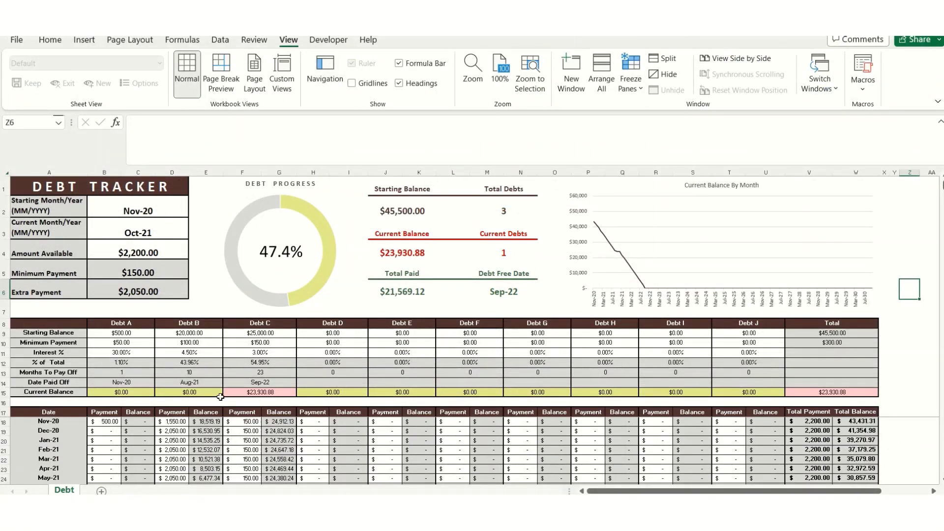
Change the starting month in B2 to 1/2022 (Jan-22)
click(220, 395)
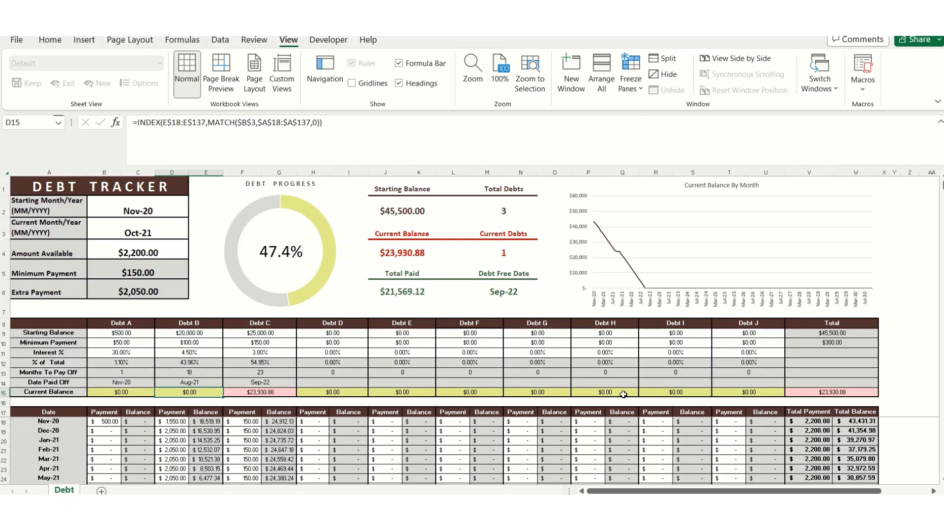
click(160, 203)
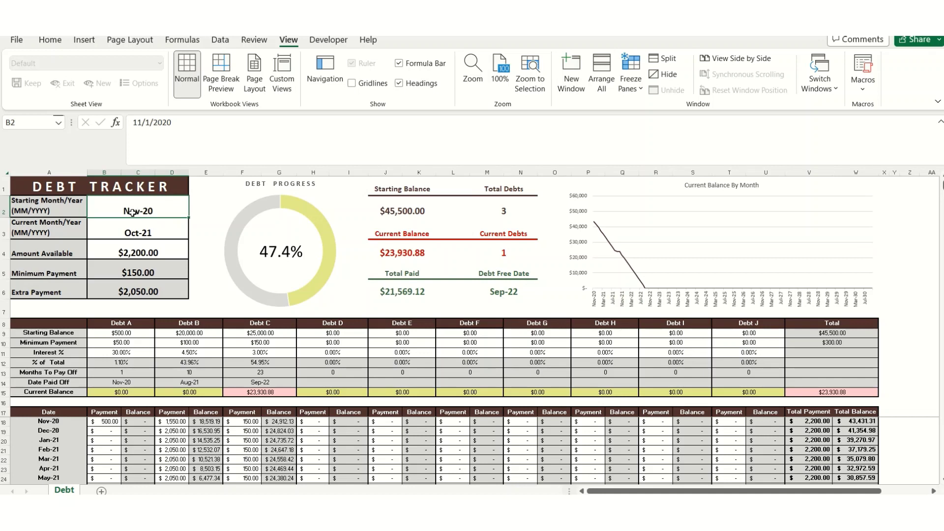
drag(177, 122, 129, 123)
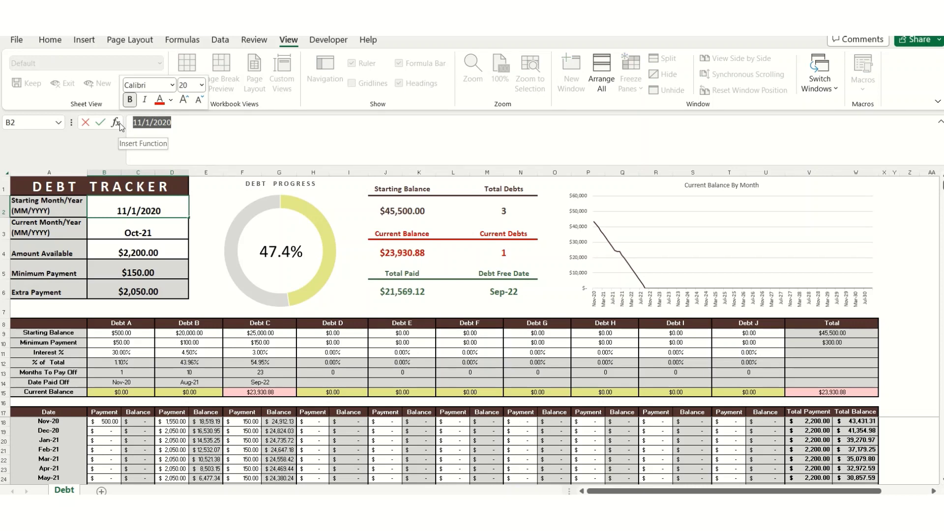
text(1)
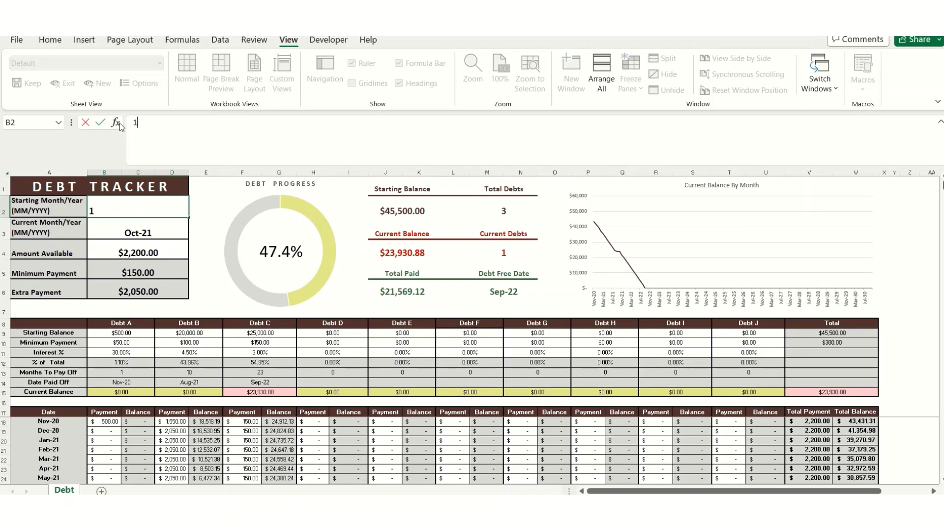
text(/2022)
key(Return)
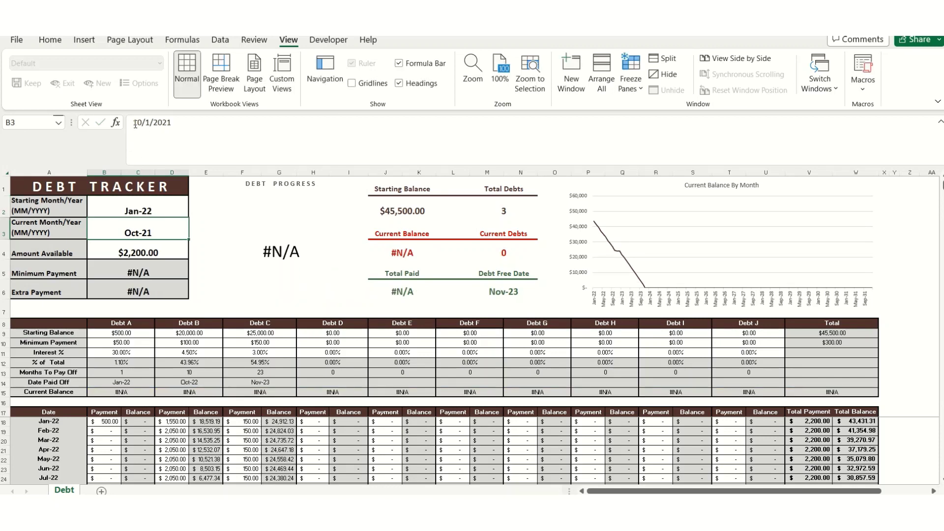
Set the current month in B3 to 3/2022 and the amount available in B4 to 1000
click(140, 210)
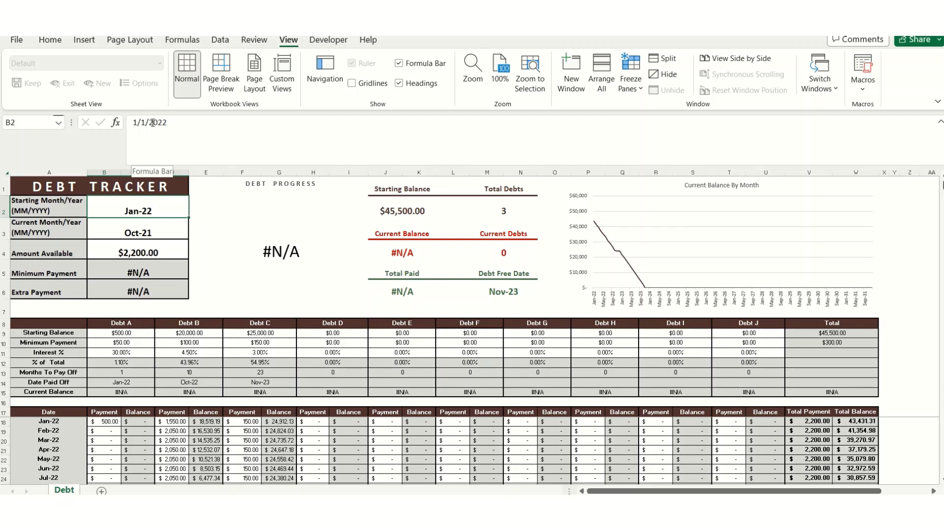
click(141, 234)
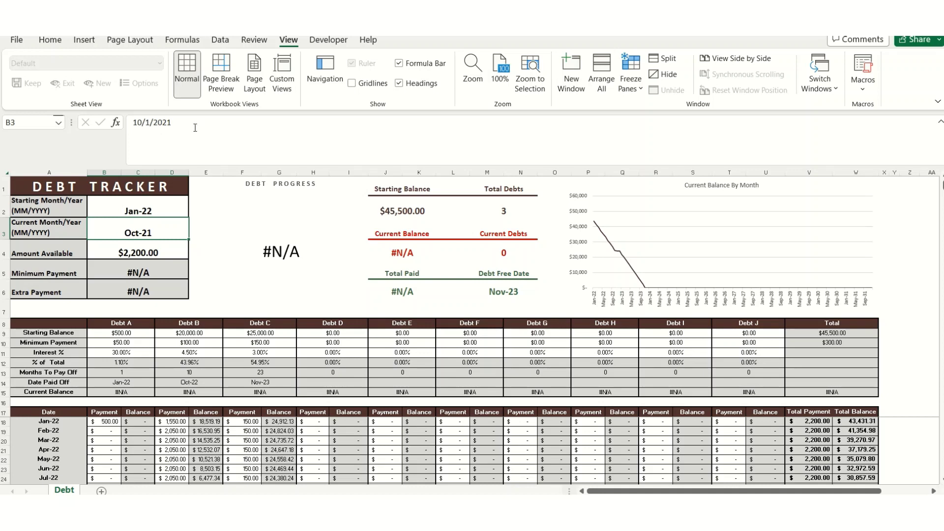
drag(195, 128, 91, 127)
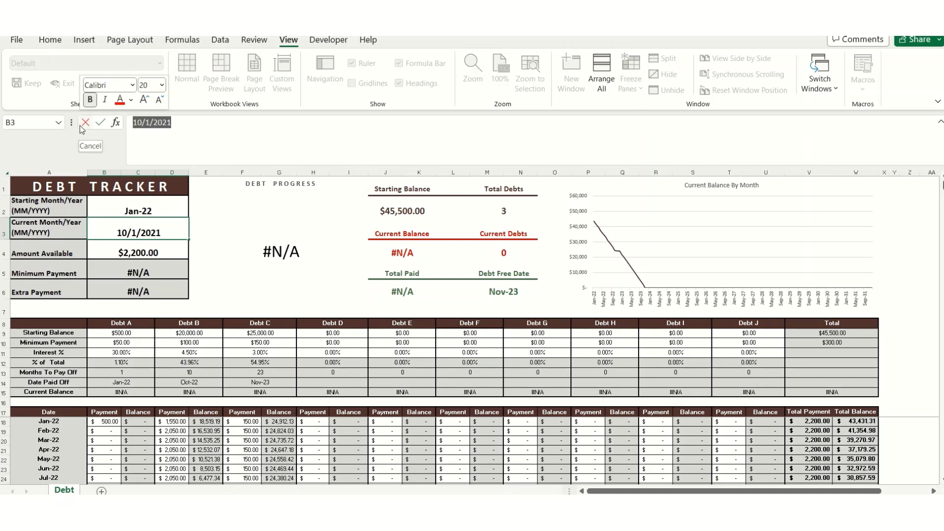
text(3/2022)
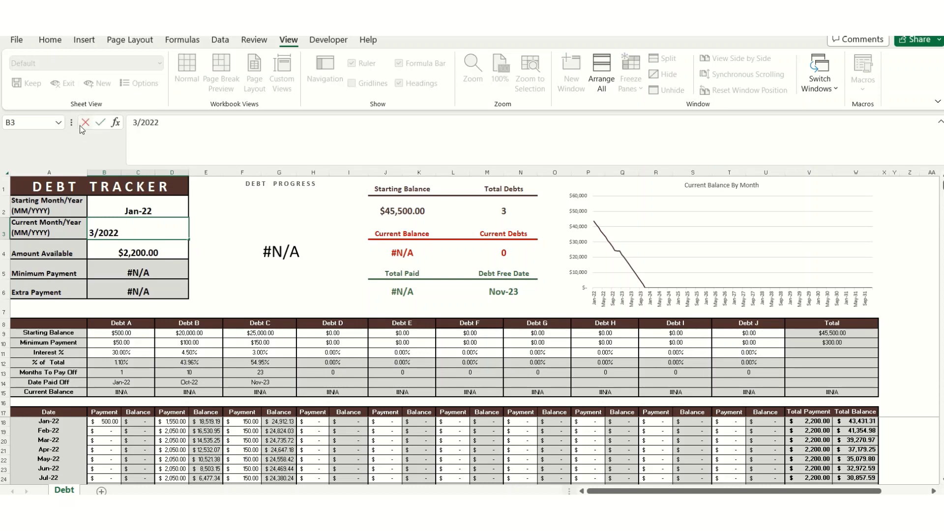
key(Return)
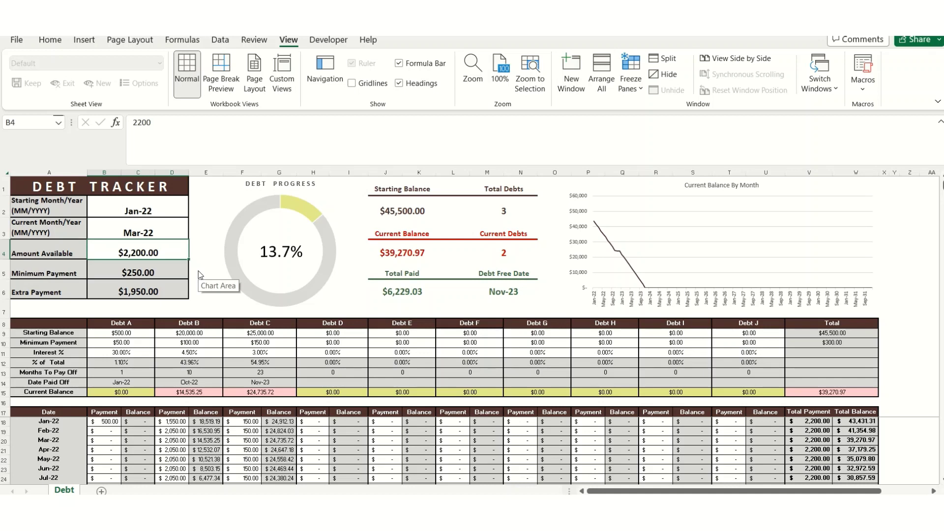
text(1000)
key(Return)
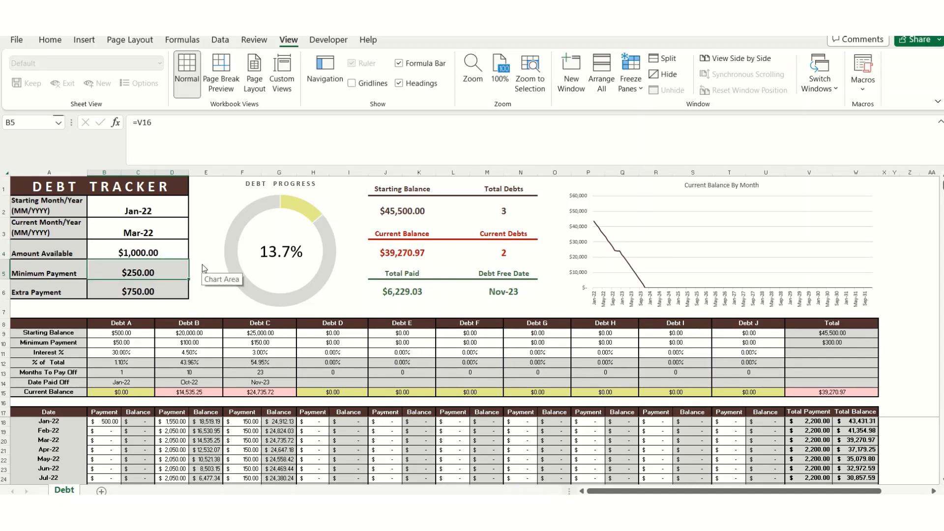
Rename Debt A in B8 to 'RBC Credit Card' and review its minimum payment and interest rate
click(121, 323)
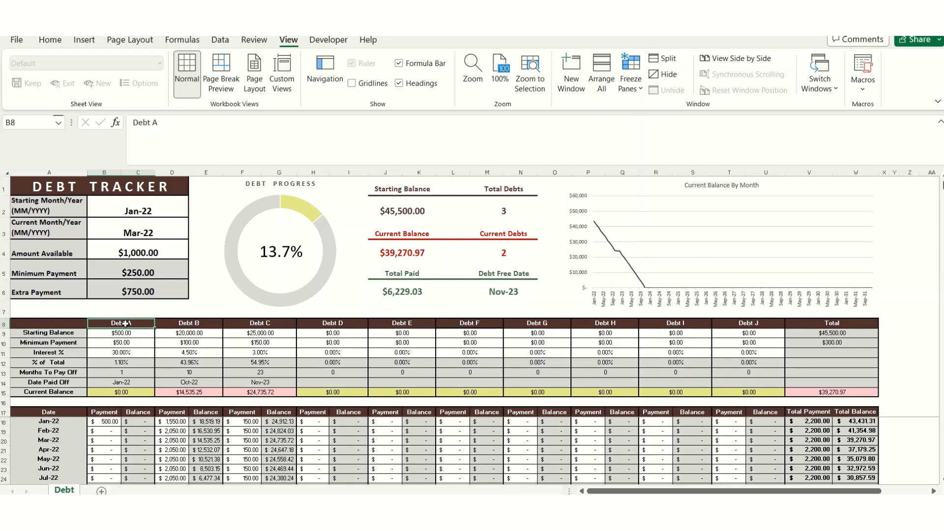
text(R)
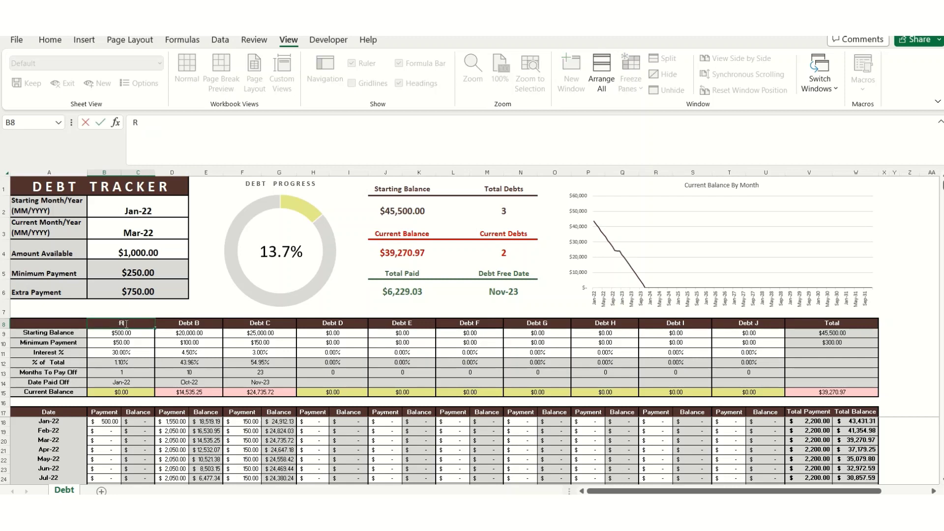
text(BC Credit)
text( Card)
key(Return)
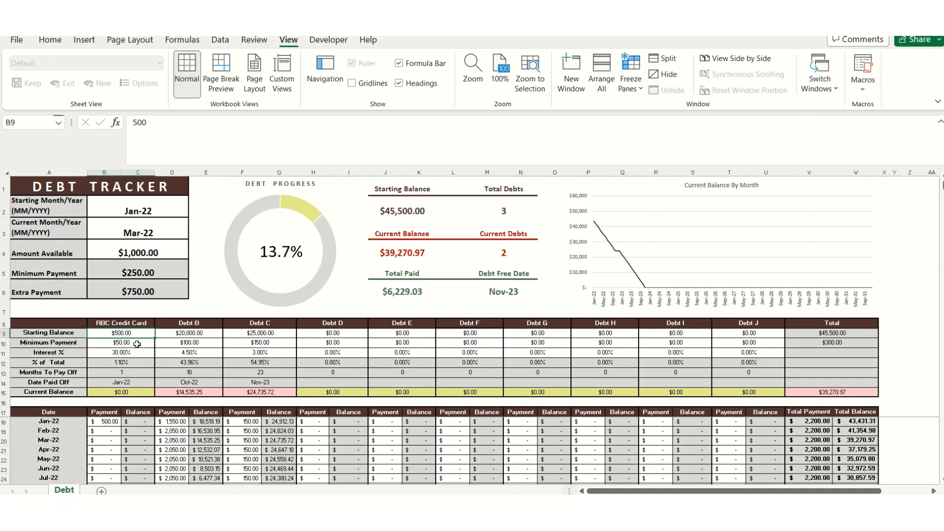
click(138, 343)
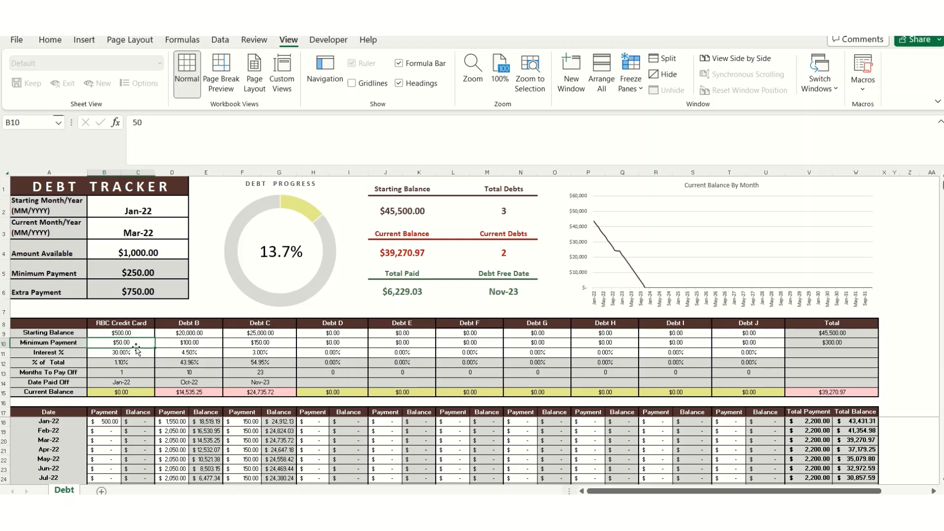
click(134, 353)
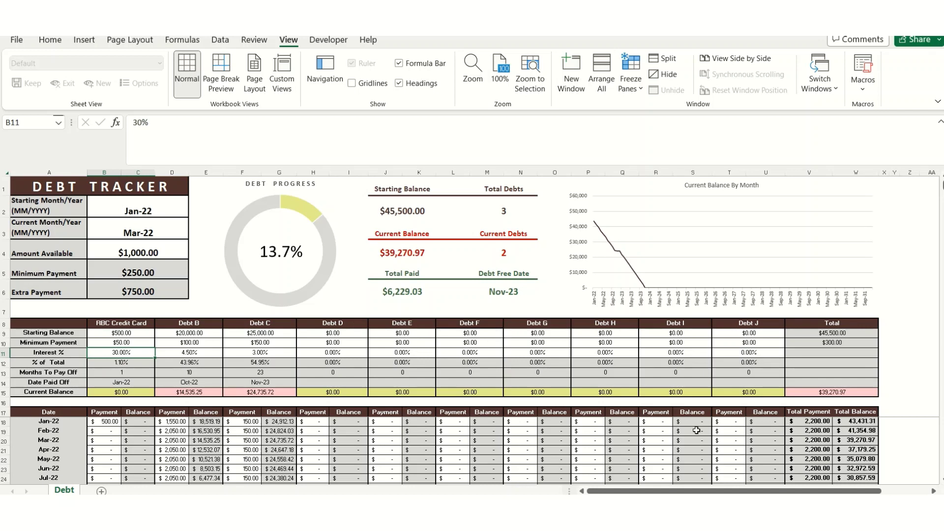
scroll(648, 427, down, 2)
scroll(647, 427, up, 1)
scroll(648, 428, up, 1)
Enter the first RBC Credit Card payments for Jan-22 and Feb-22
click(103, 421)
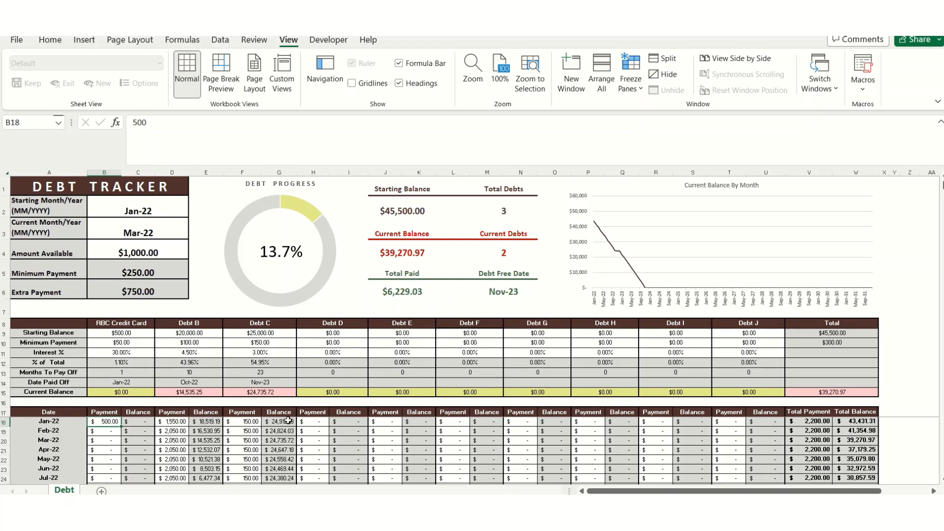
text(200)
key(Return)
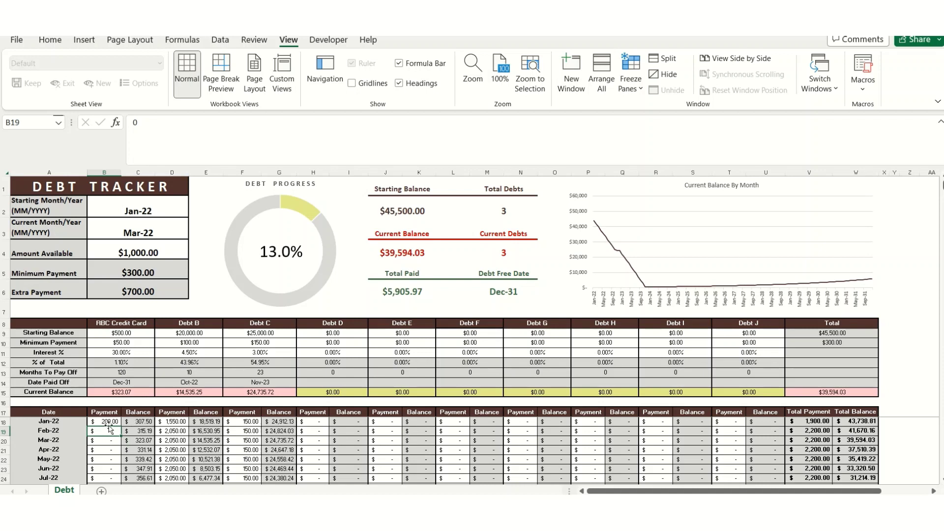
text(307)
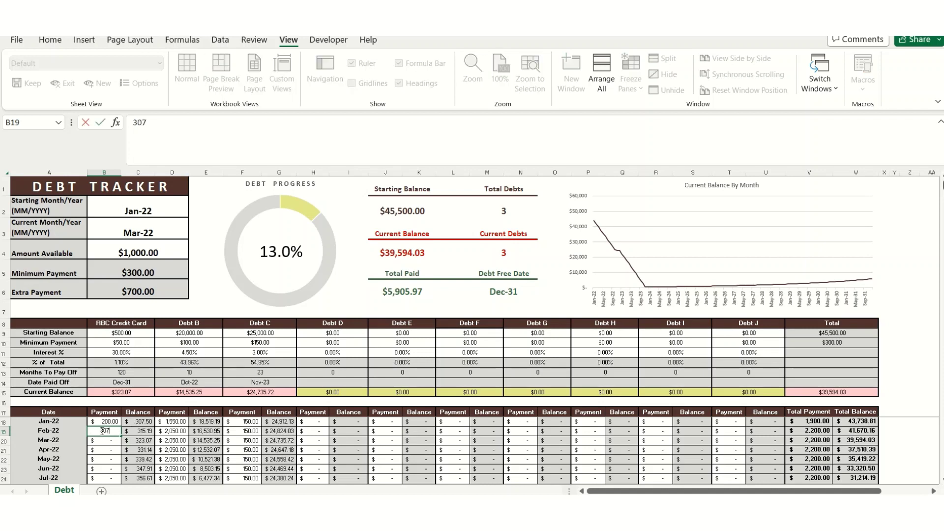
text(.50)
key(Return)
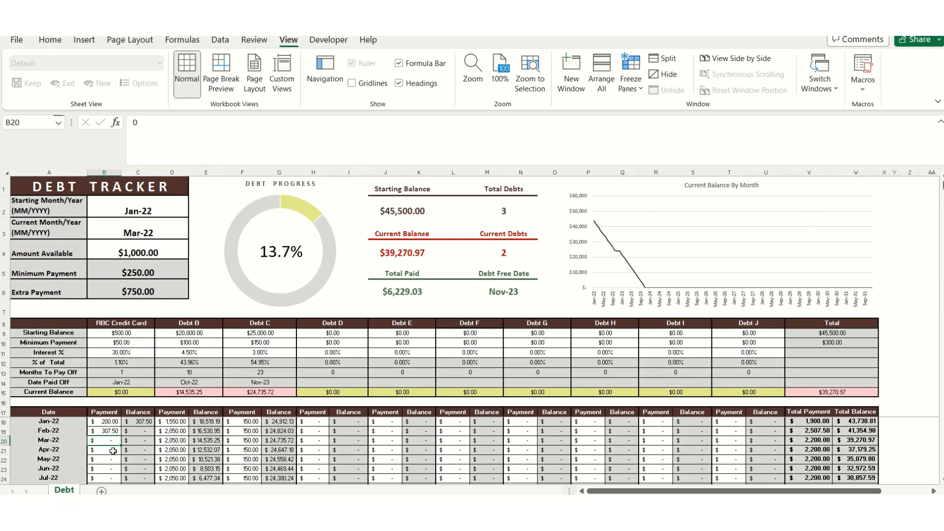
Enter RBC Credit Card payments of 100, 50, 20 and 150.42 for Feb–May 2022
click(108, 430)
text(100)
key(Return)
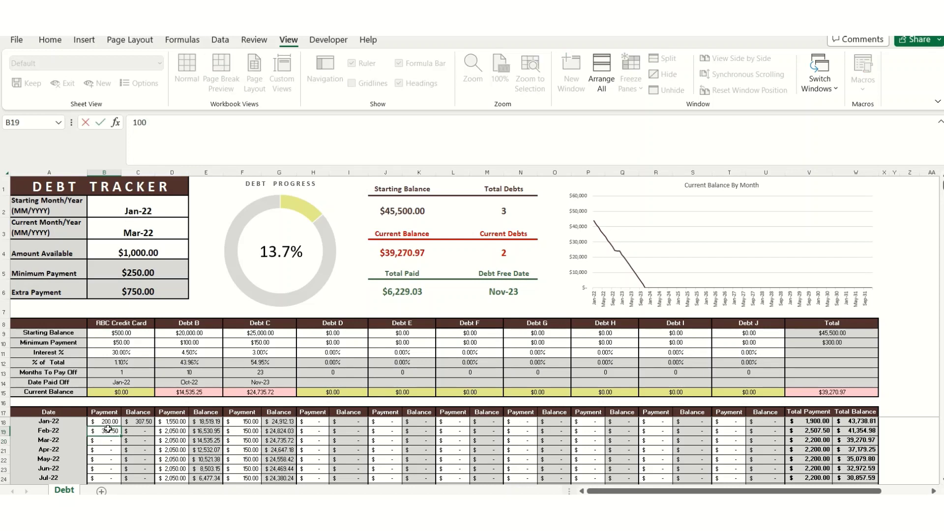
text(50)
key(Return)
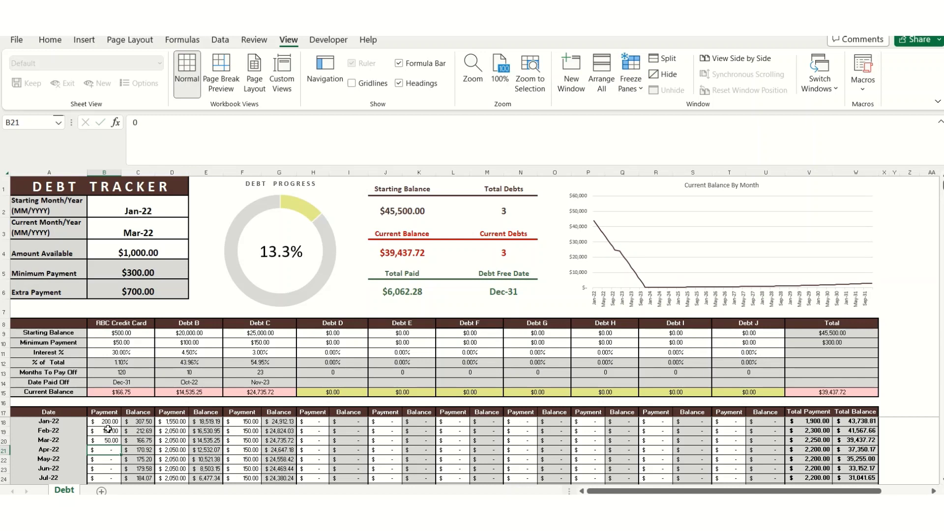
text(20)
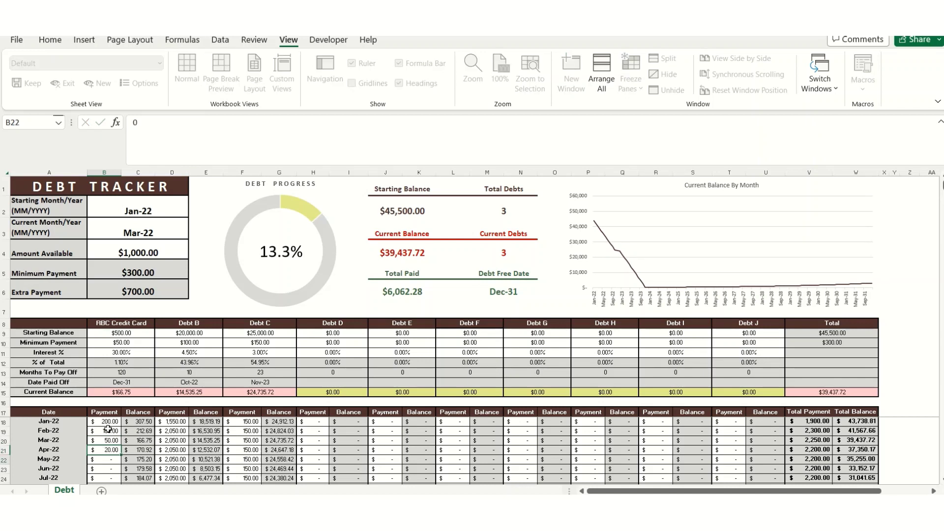
key(Return)
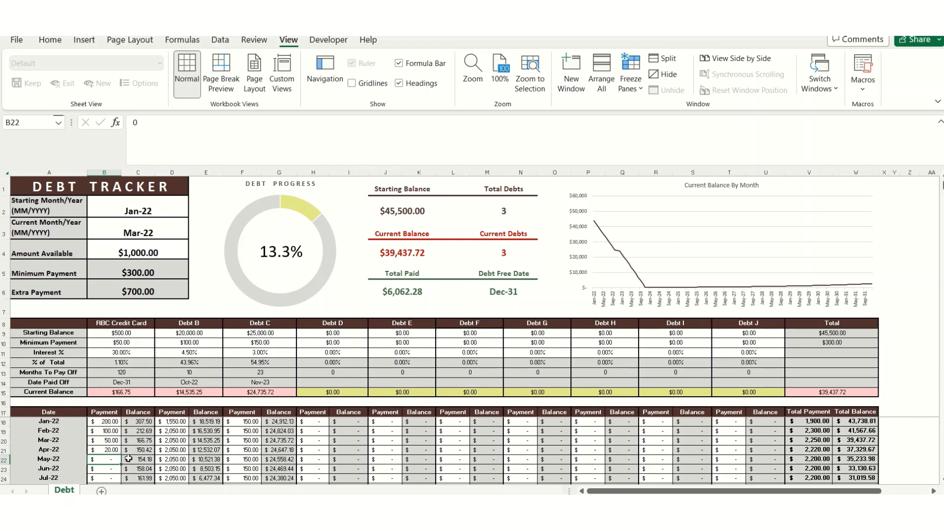
text(150.42)
key(Return)
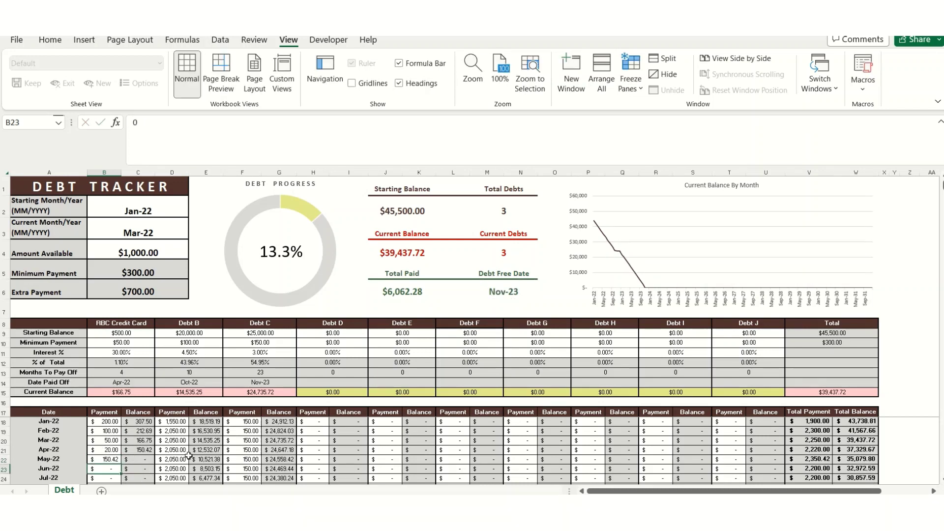
click(132, 234)
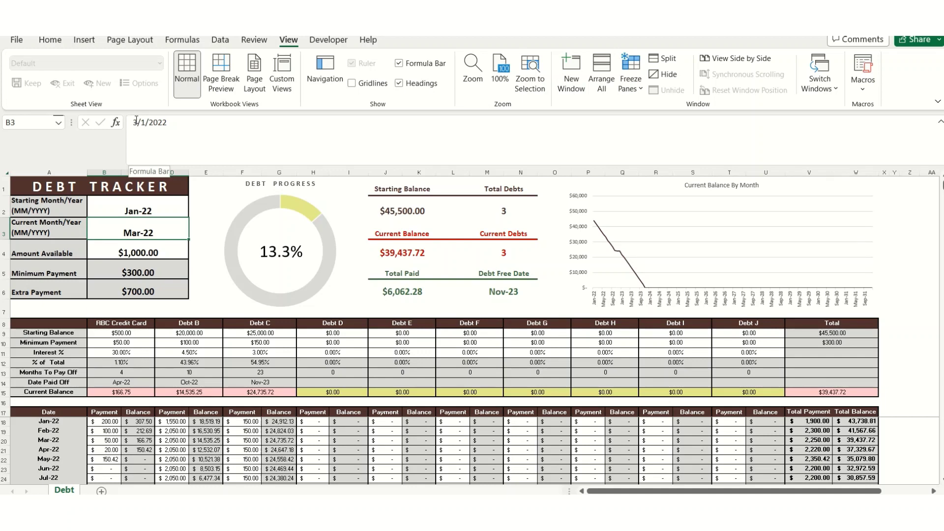
Change the current month in B3 from 3/1/2022 to 2/1/2022 (Feb-22)
drag(138, 122, 132, 122)
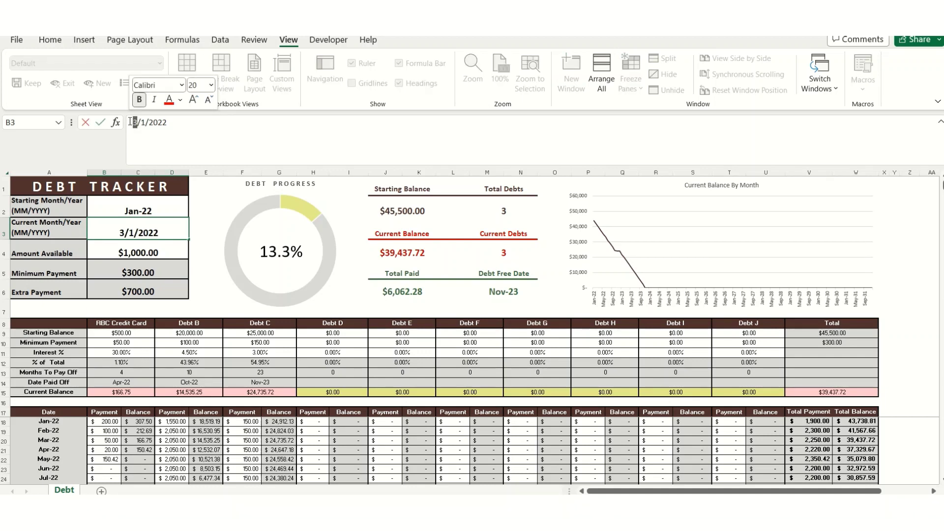
text(2)
key(Return)
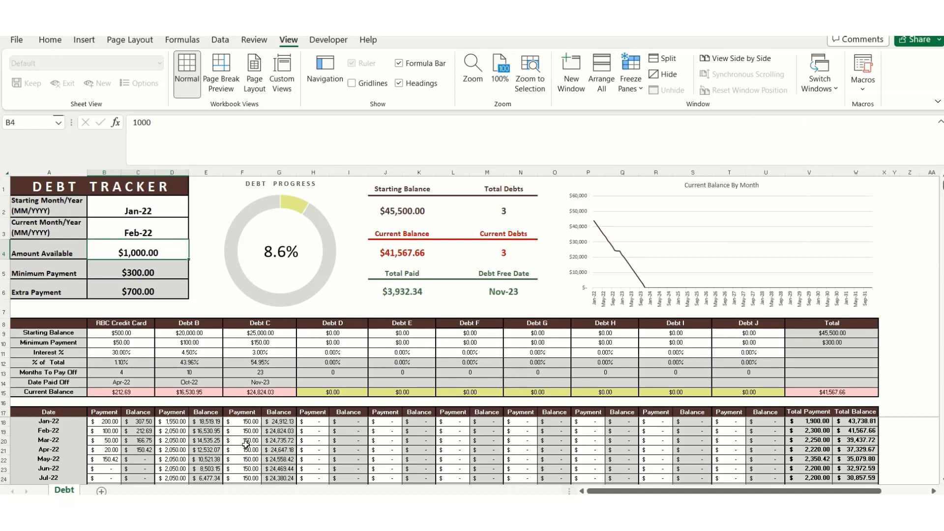
click(104, 449)
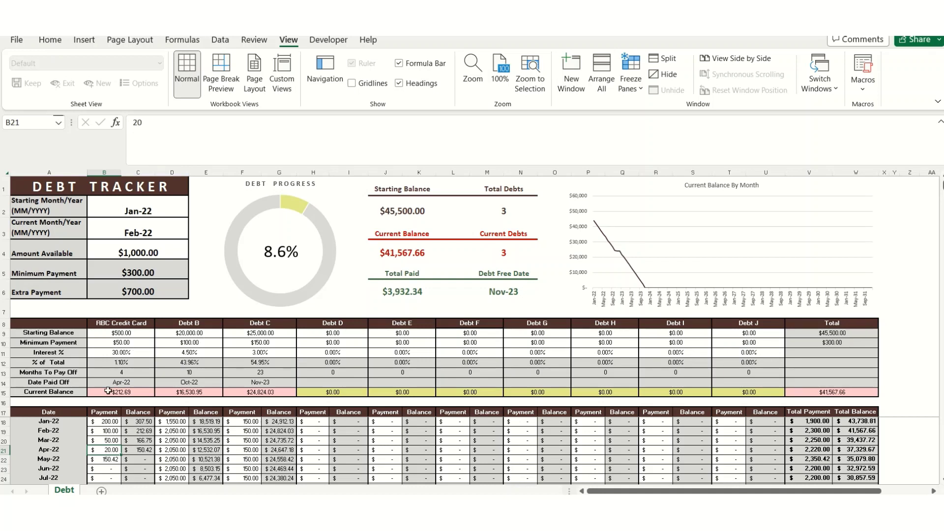
Enter Jan-22 payments for RBC Credit Card, Debt B (100) and Debt C (150)
click(104, 422)
text(50)
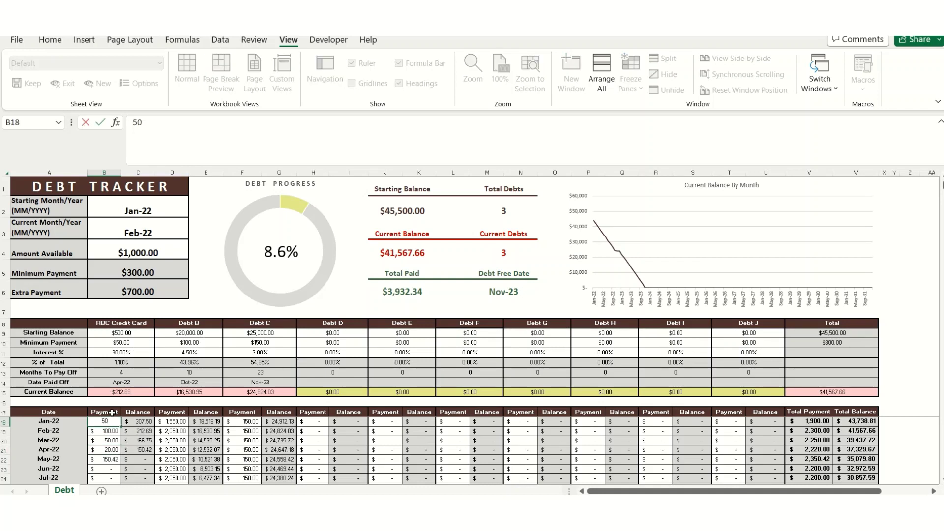
key(Tab)
key(Tab)
key(Tab)
key(Left)
text(100)
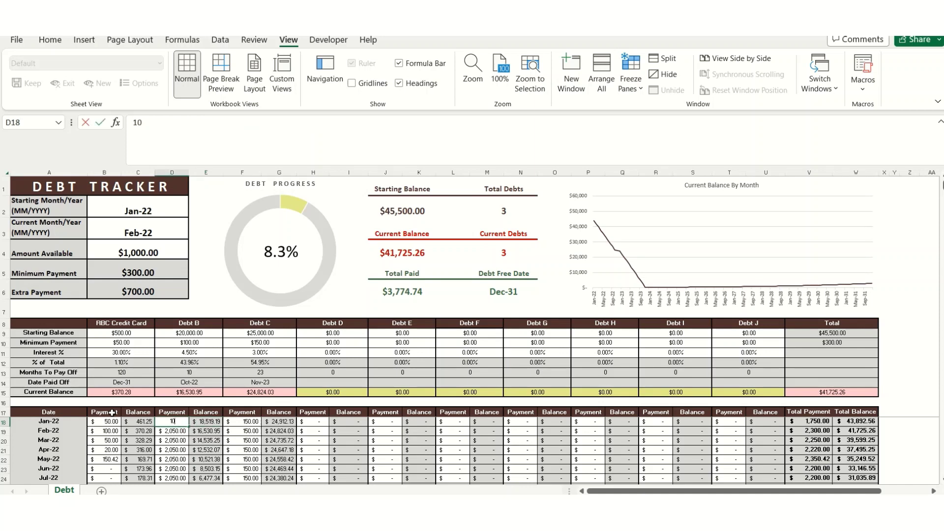
key(Tab)
key(Tab)
key(F2)
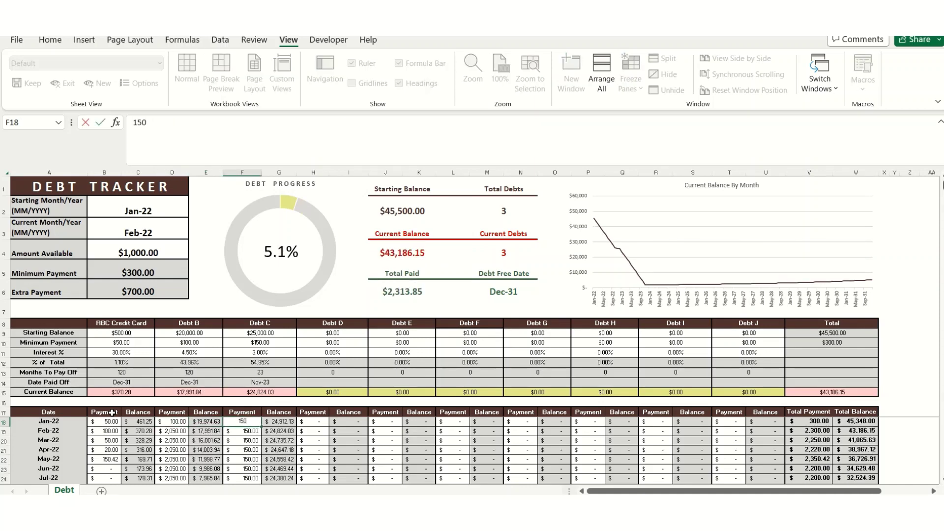
key(Tab)
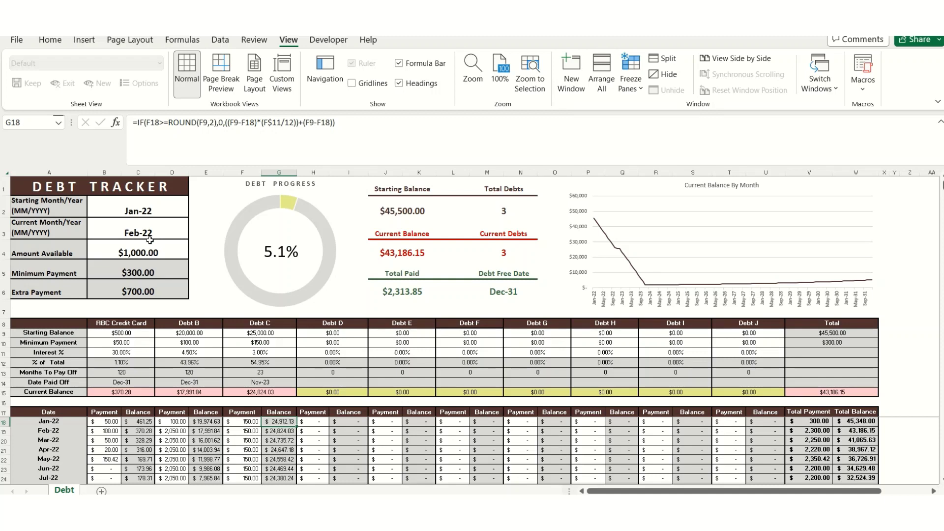
Inspect the minimum payment and extra payment formulas in B5 and B6
click(146, 271)
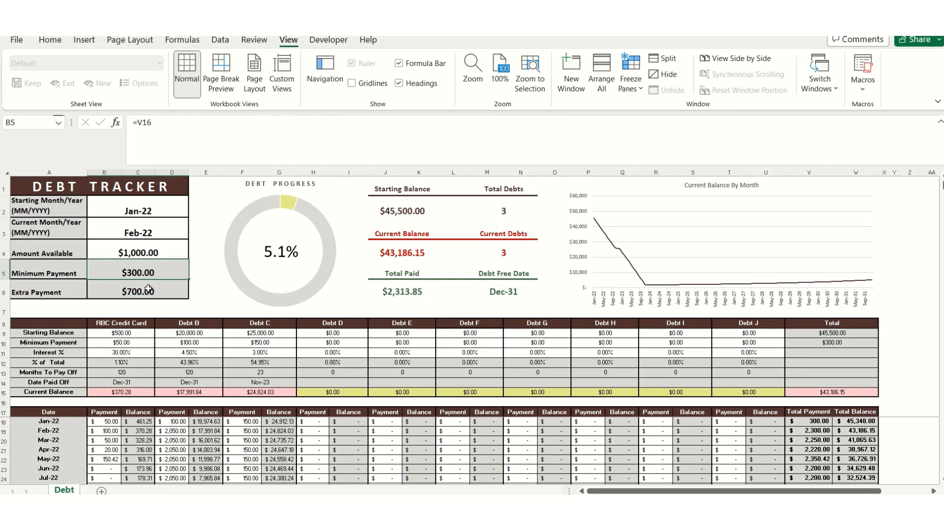
click(148, 290)
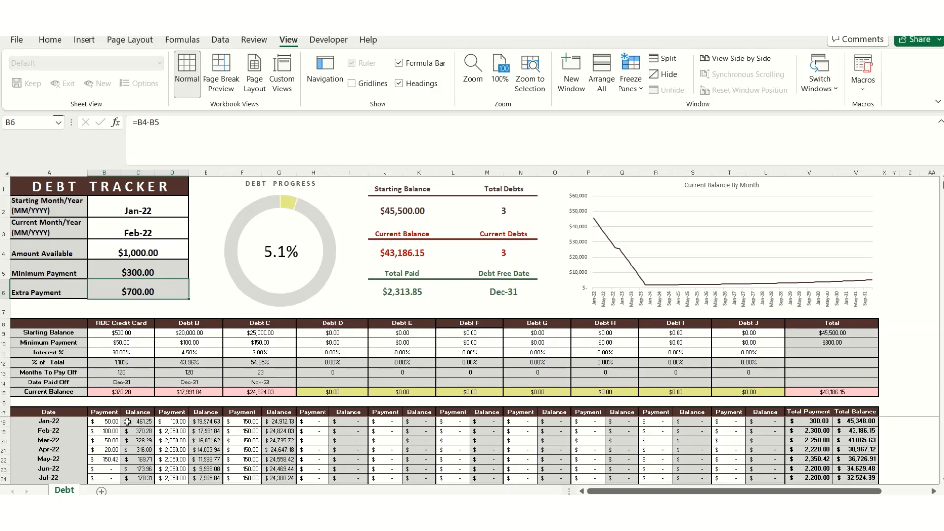
click(108, 422)
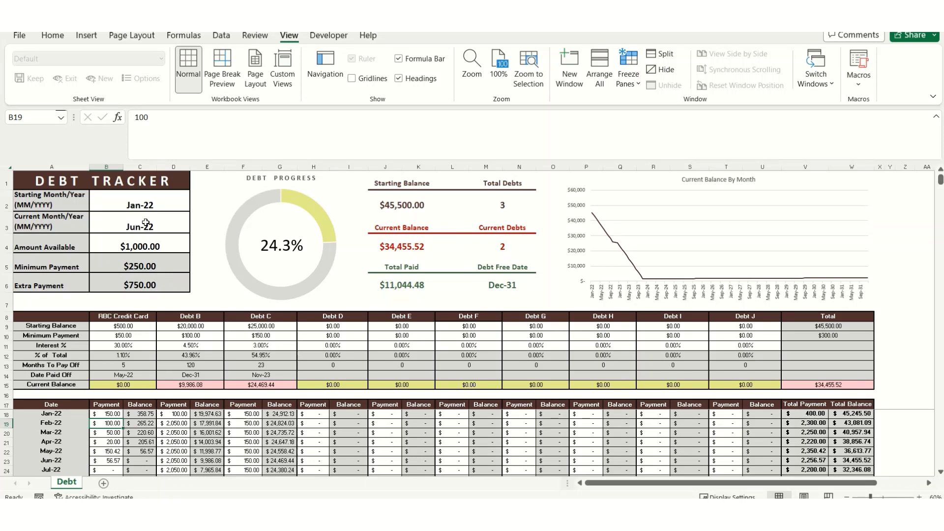
Replace the current month in B3 with 7/2022 (Jul-22)
click(146, 223)
drag(186, 118, 131, 112)
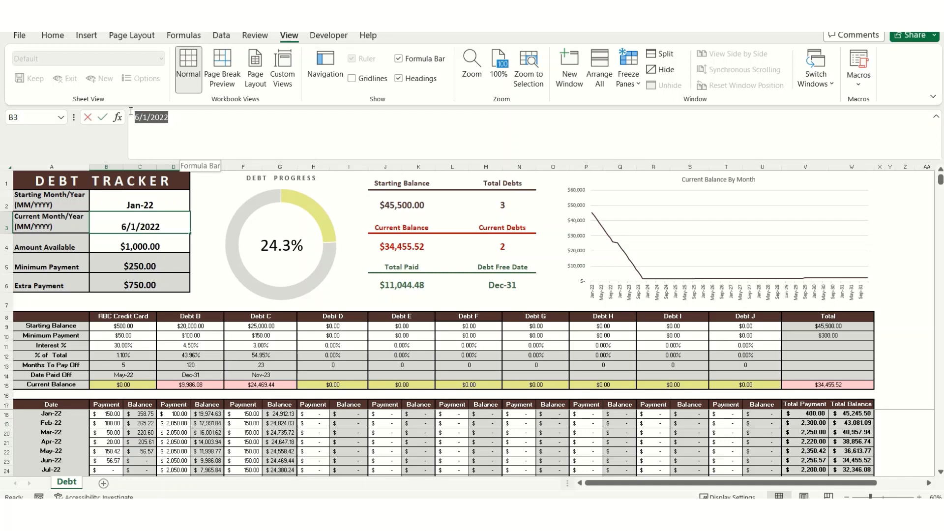
text(7/20)
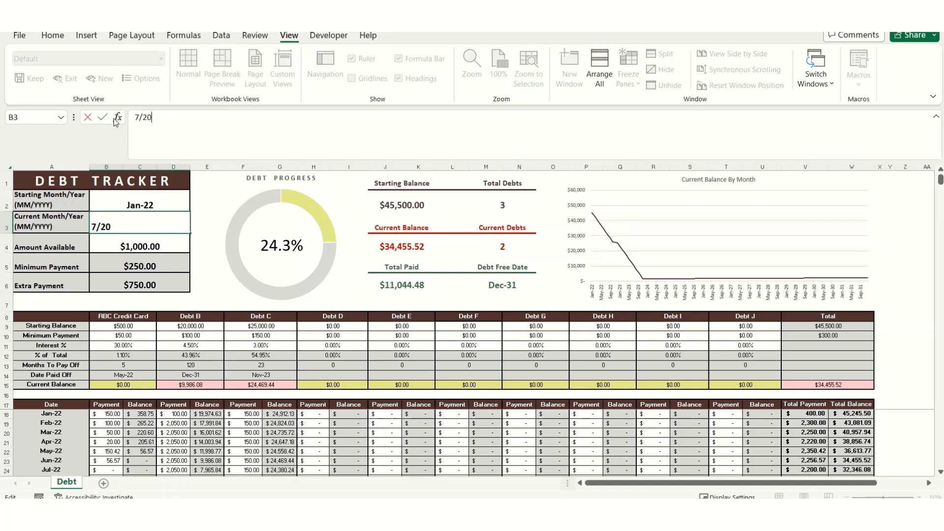
text(Jul-22)
key(Return)
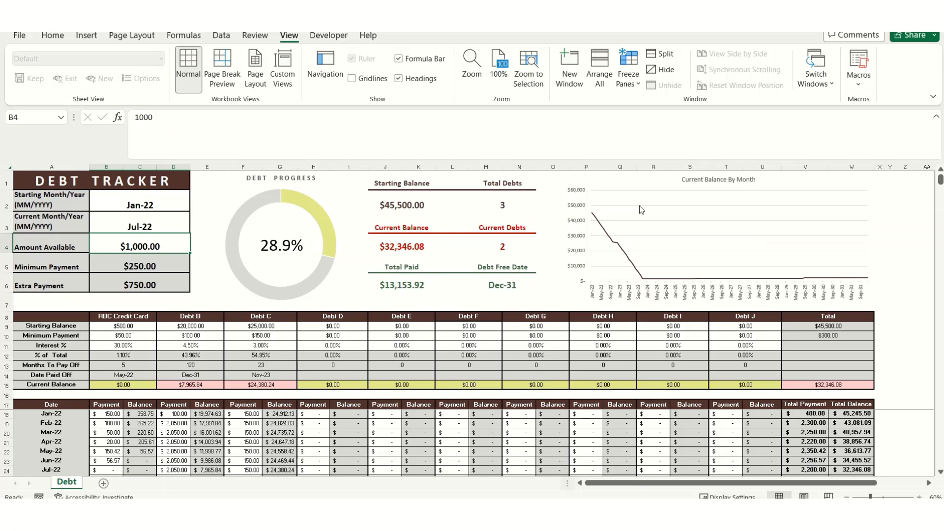
Enter RBC Credit Card payments of 20 for Mar-22 and 25 for Apr-22
click(102, 431)
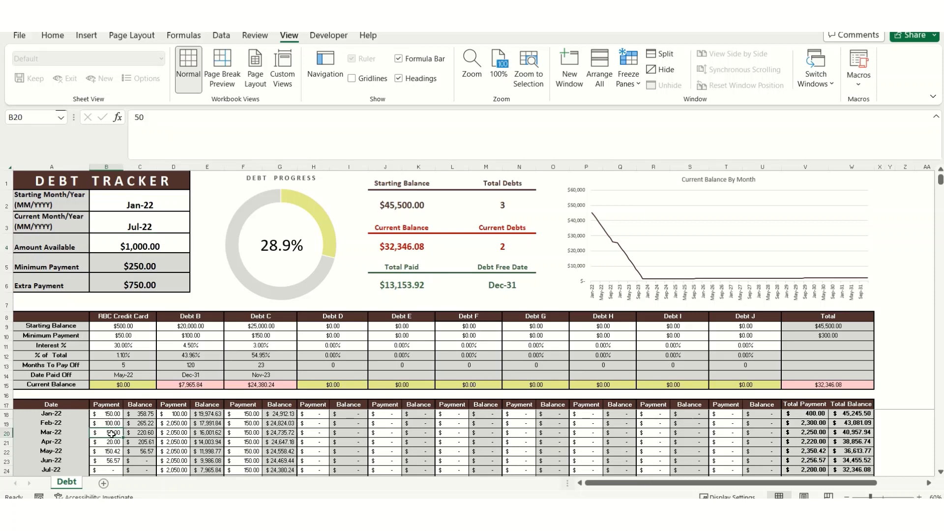
text(20)
key(Return)
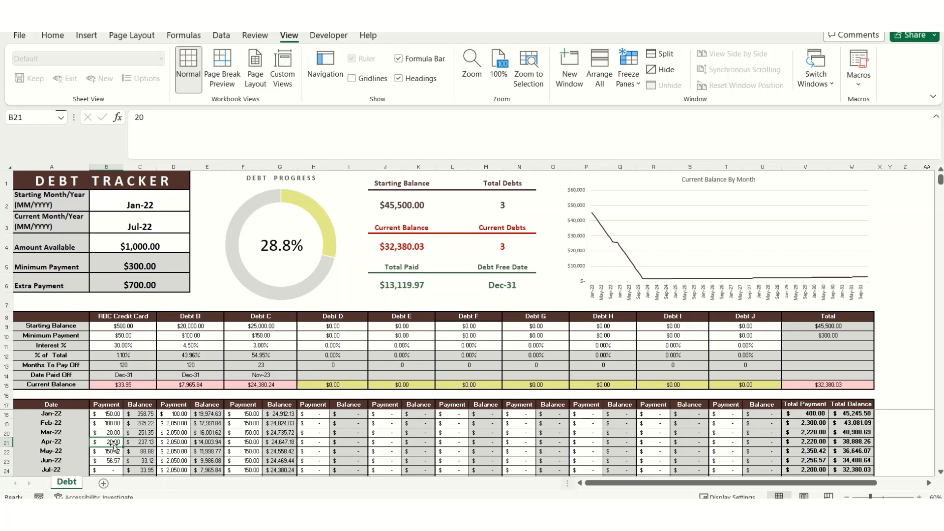
text(25)
key(Return)
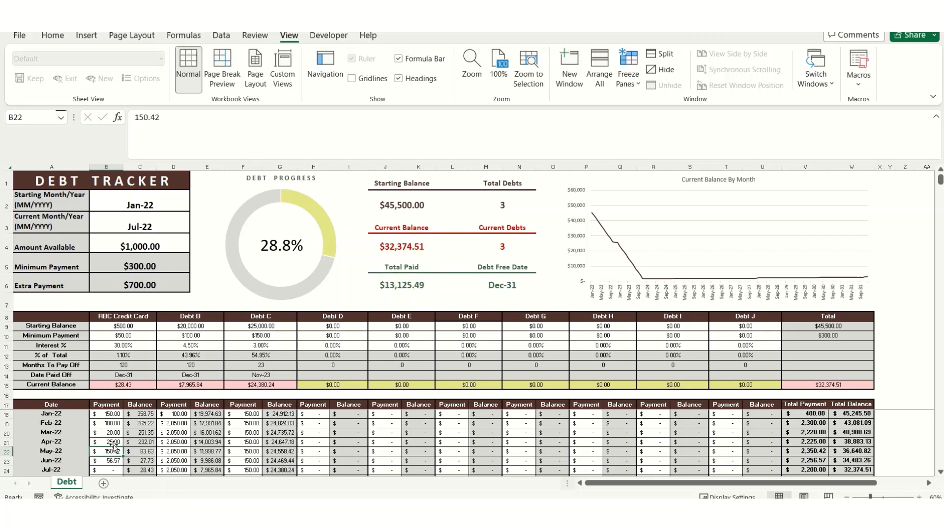